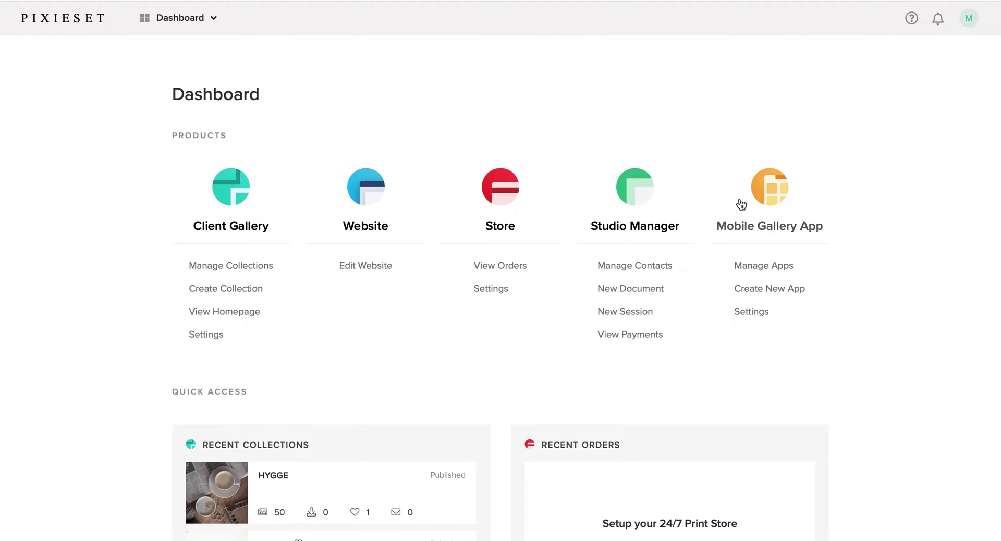
# Create a new Pixieset contact form named 'Test' from Studio Manager's Contact Forms page
pyautogui.click(645, 230)
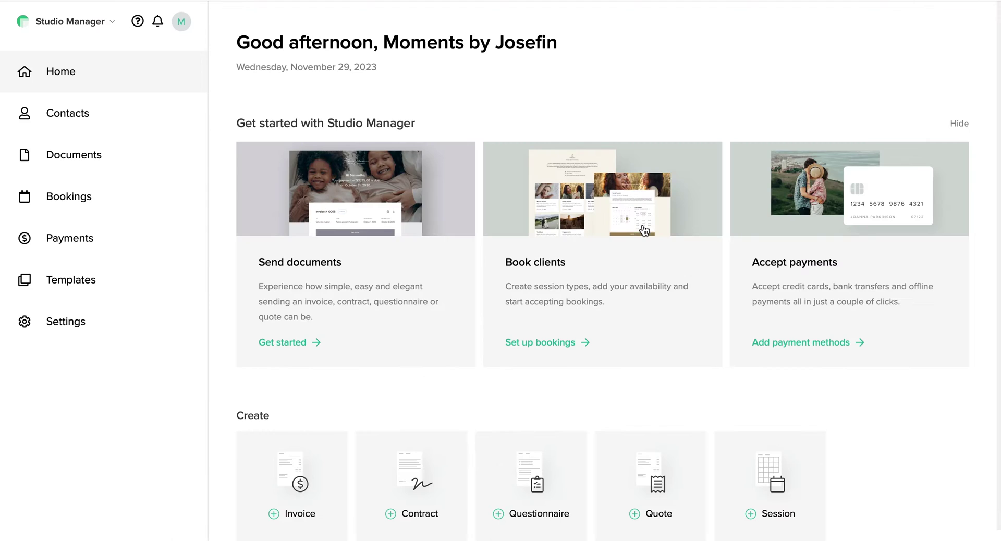
pyautogui.click(77, 119)
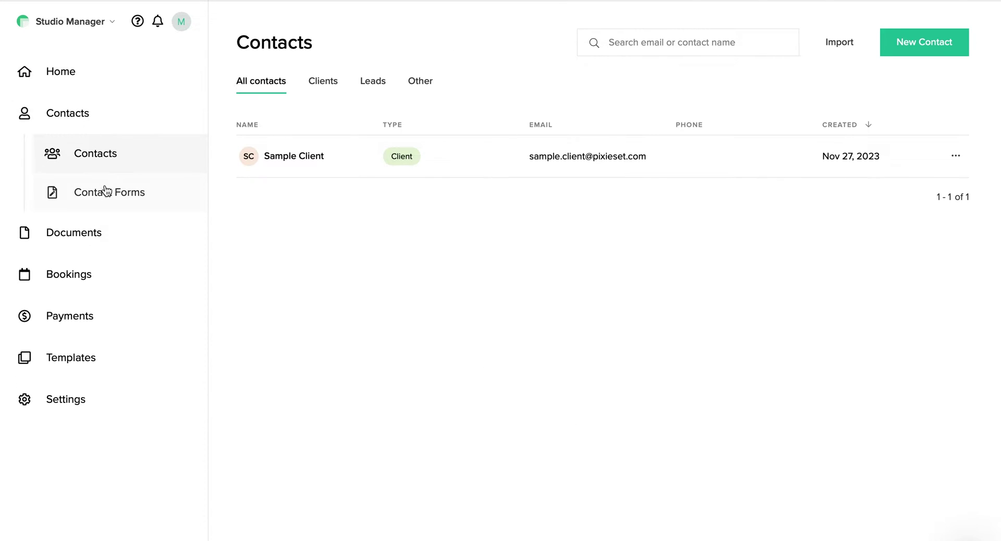
pyautogui.click(106, 196)
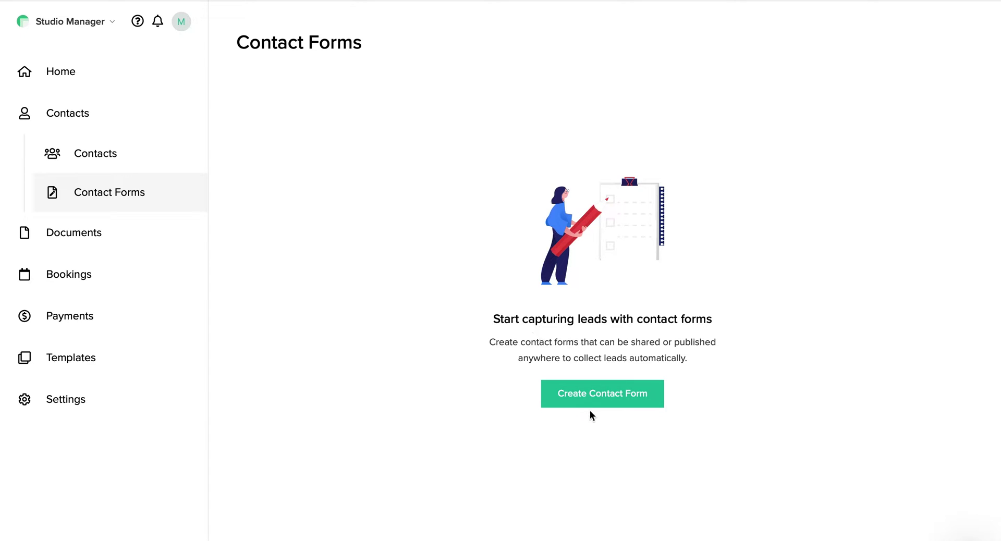
pyautogui.click(591, 395)
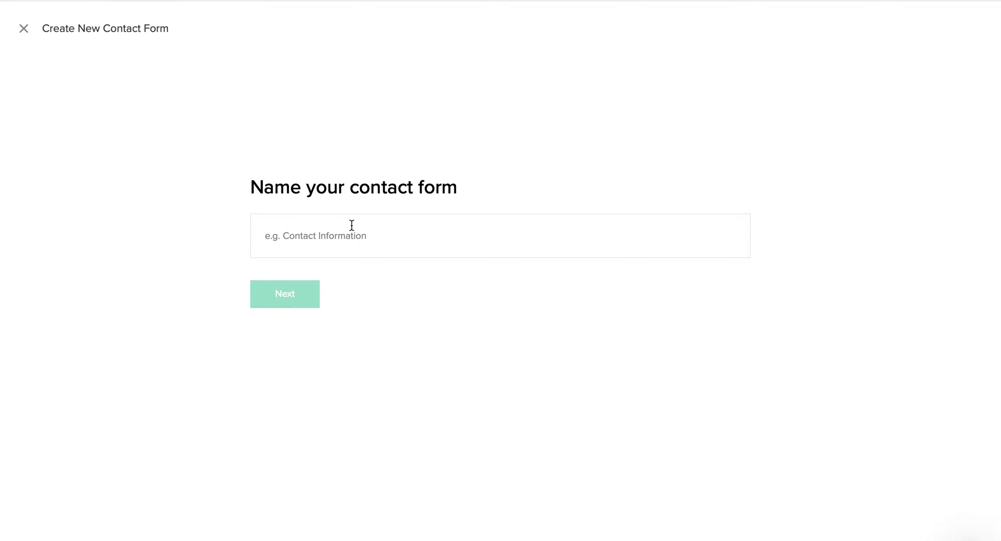
pyautogui.write('Test')
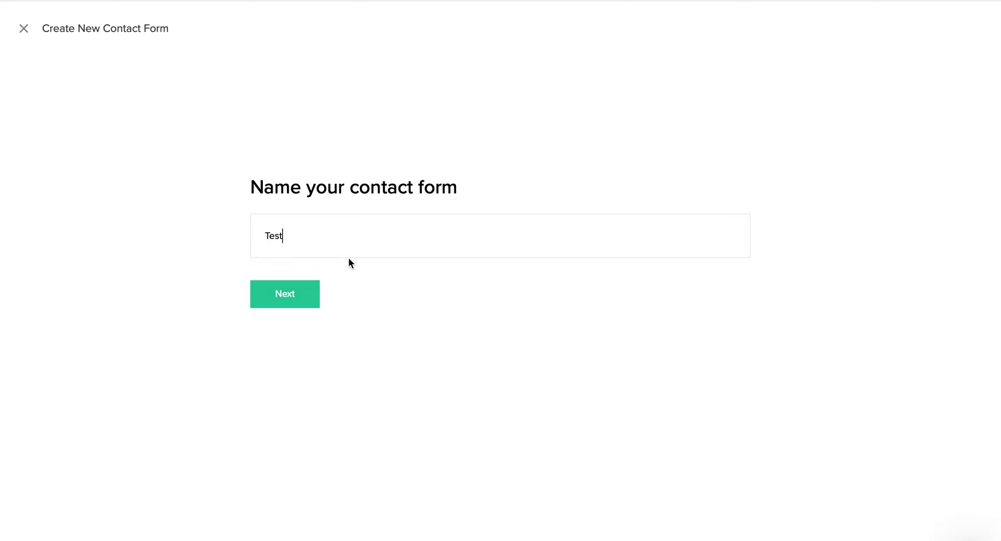
pyautogui.click(288, 299)
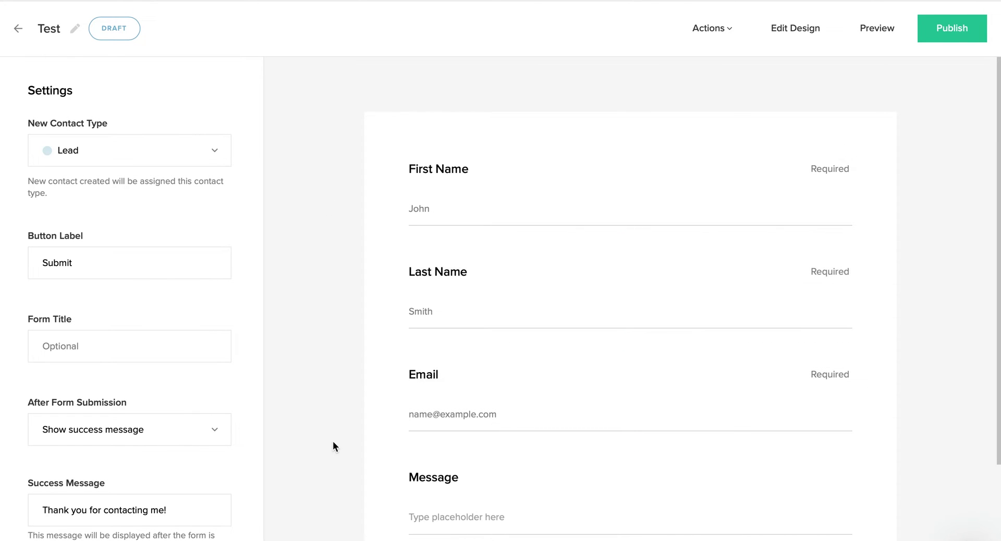
# Publish the Test form and copy its Embedded form code from the Share Contact Form dialog
pyautogui.scroll(-2, 333, 441)
pyautogui.scroll(2, 333, 441)
pyautogui.click(959, 30)
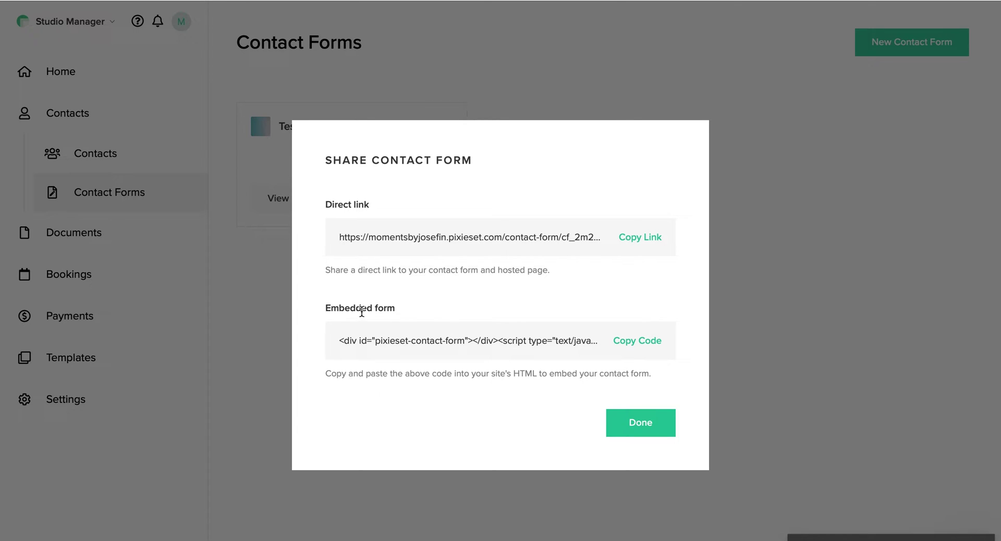
pyautogui.click(634, 348)
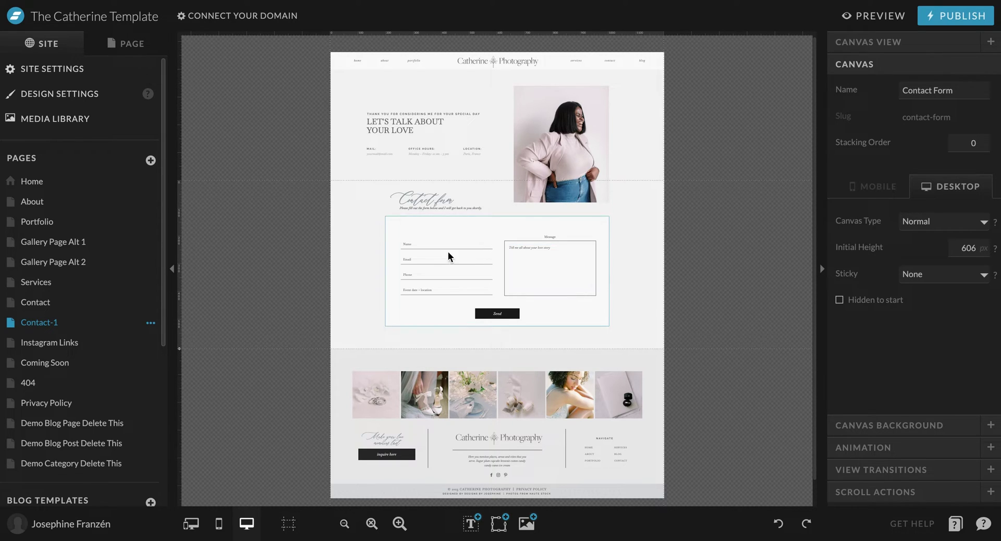
# Delete the template's placeholder form fields and Send button from the Contact-1 page
pyautogui.moveTo(371, 239); pyautogui.dragTo(622, 335)
pyautogui.press('Delete')
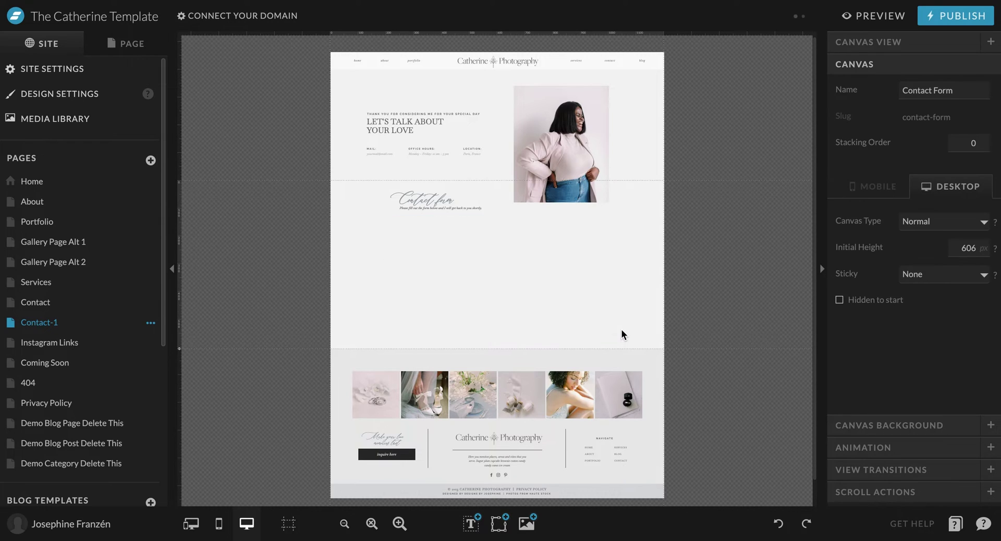
pyautogui.moveTo(476, 510)
pyautogui.moveTo(496, 526)
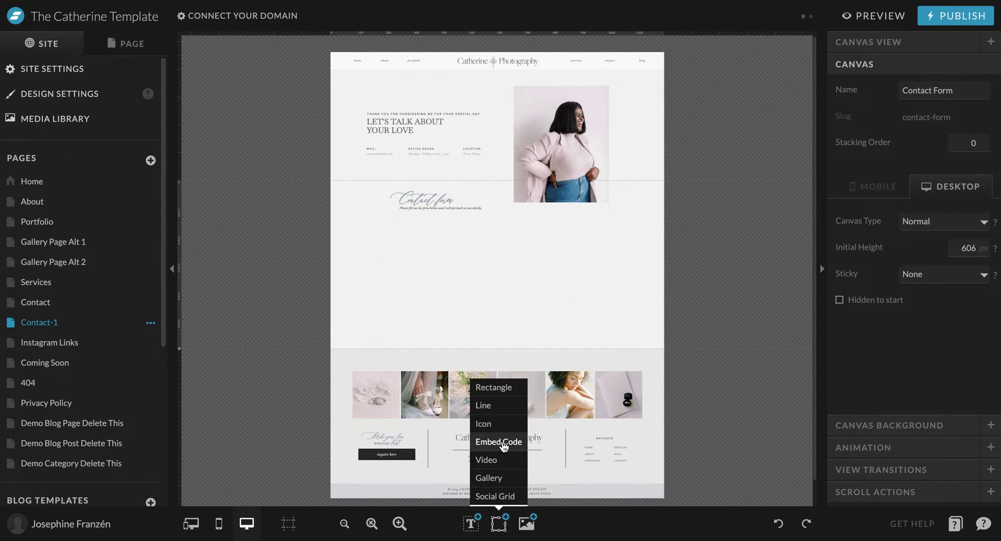
# Add an Embed Code element and save the pasted Pixieset form snippet as its custom code
pyautogui.click(502, 444)
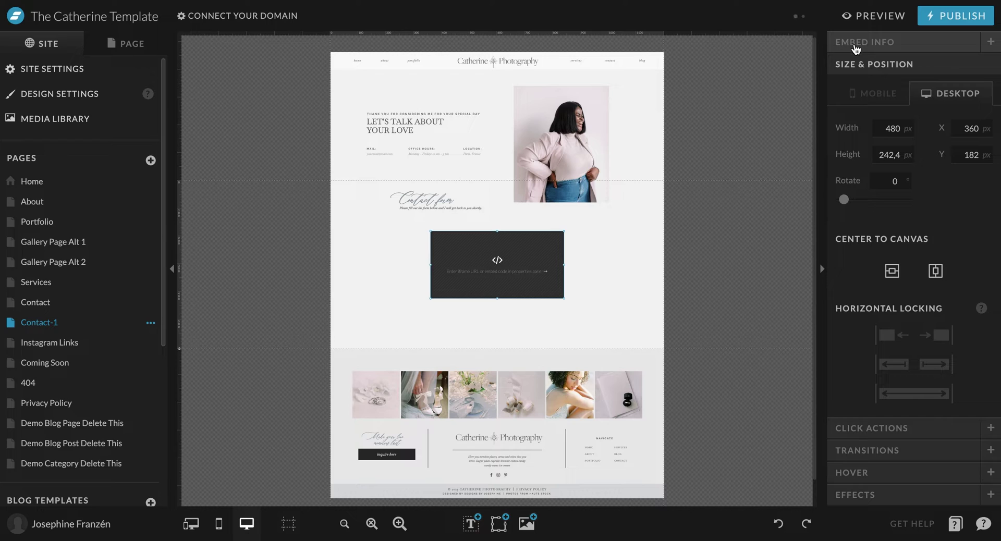
pyautogui.click(887, 48)
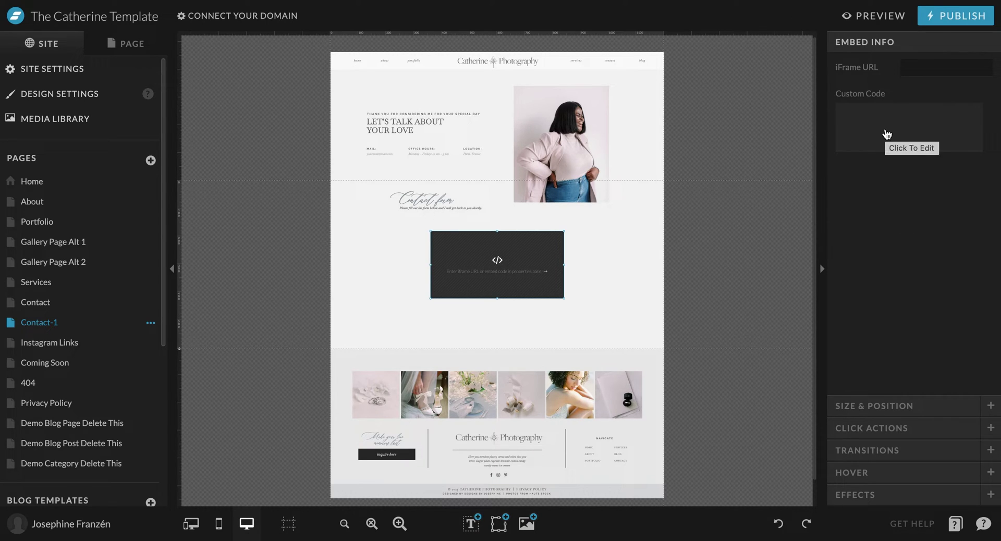
pyautogui.click(886, 133)
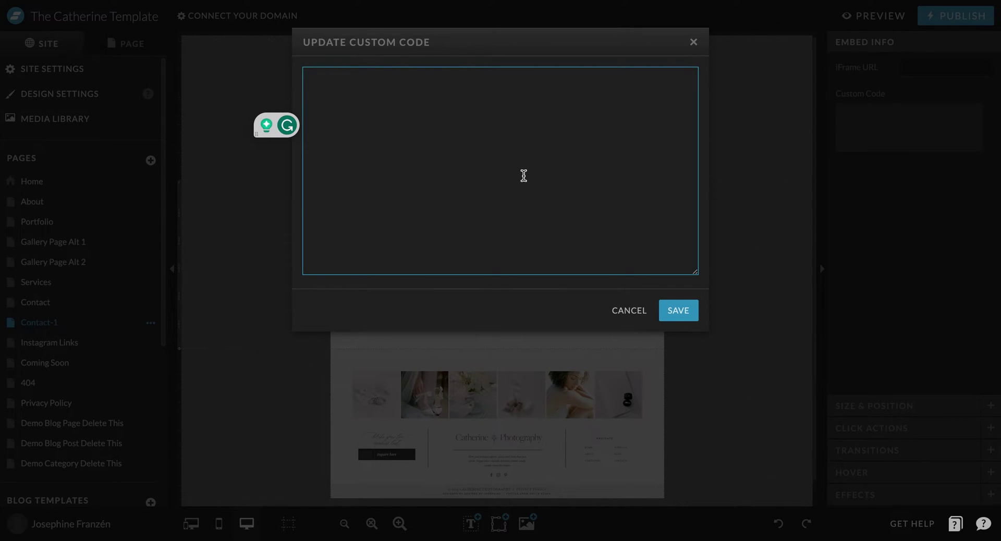
pyautogui.write('<div id="pixieset-contact-form"></div><script type="text/javascript" src="https://momentsbyjosefin.pixieset.com/contact-form/cf_2m2AKQyVxpGtEtJyhSx1UR83qII8/embed"></script>')
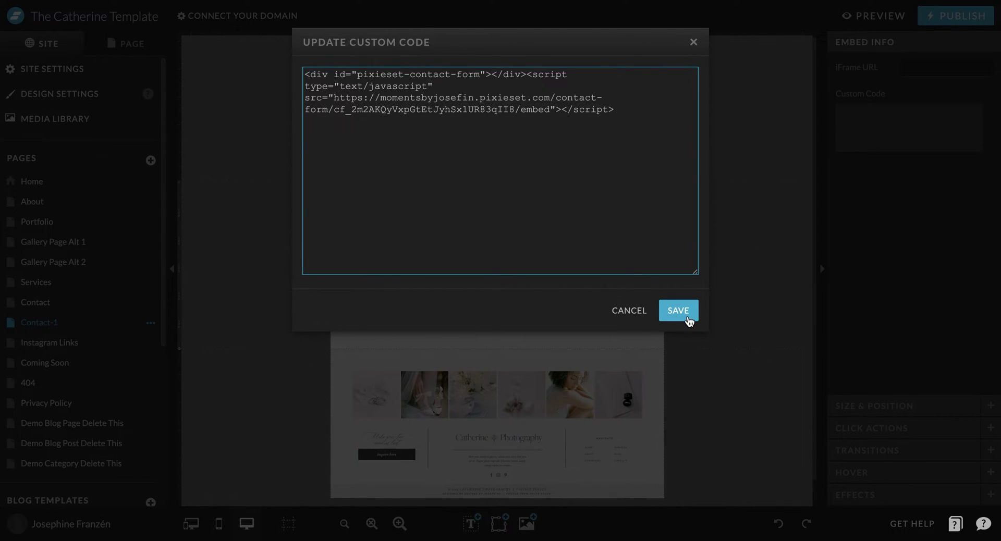
pyautogui.click(687, 315)
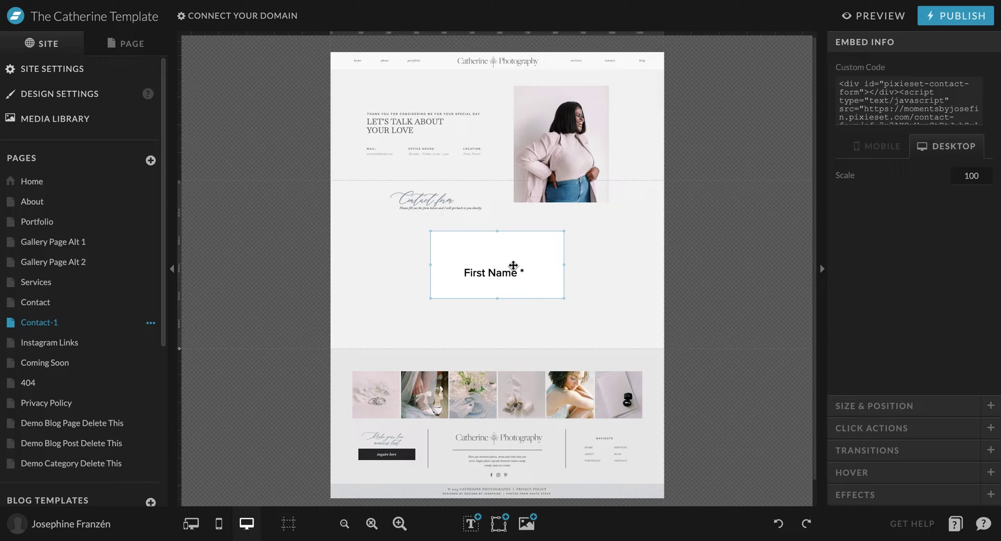
# Move the embed under the Contact form heading, make it taller, preview it, then select the section
pyautogui.moveTo(513, 265); pyautogui.dragTo(611, 256)
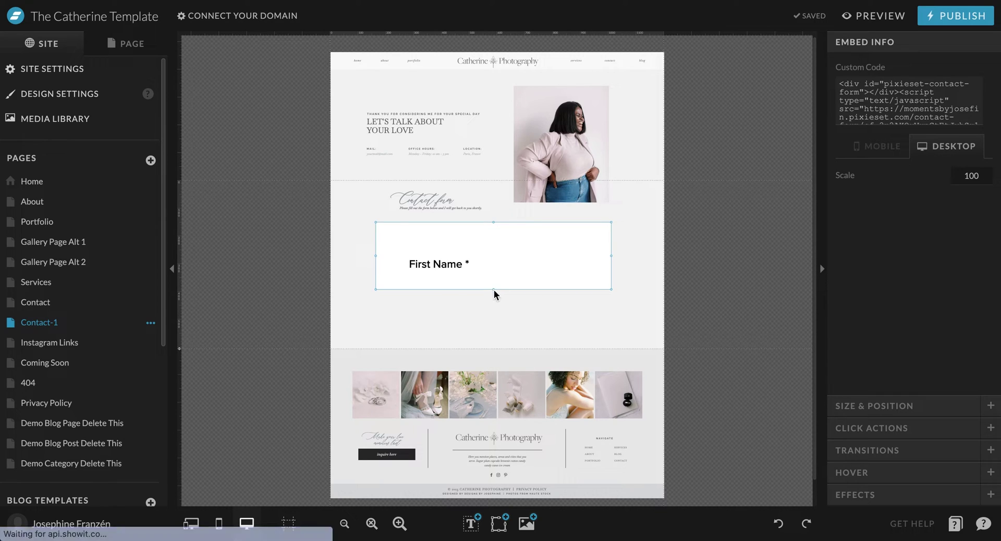
pyautogui.moveTo(496, 292); pyautogui.dragTo(493, 339)
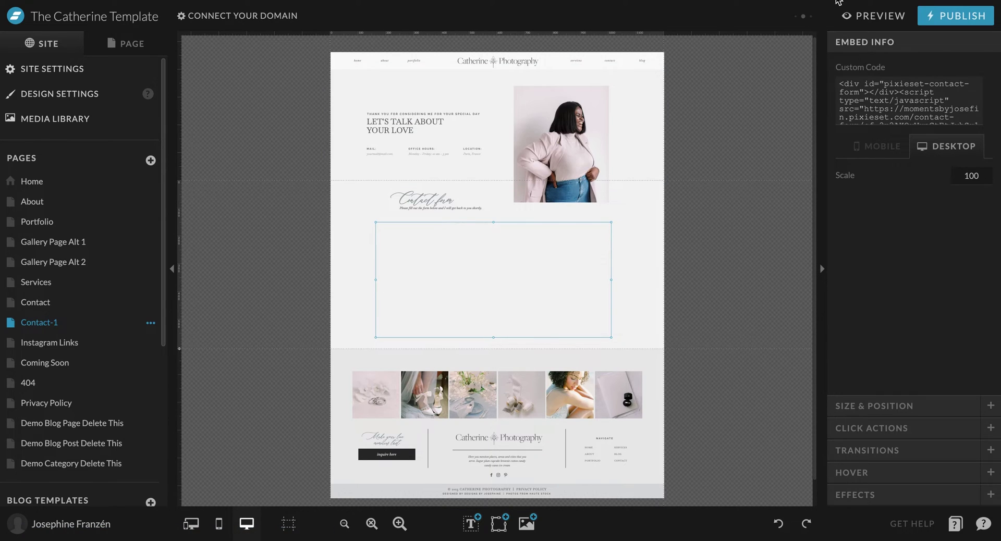
pyautogui.click(858, 17)
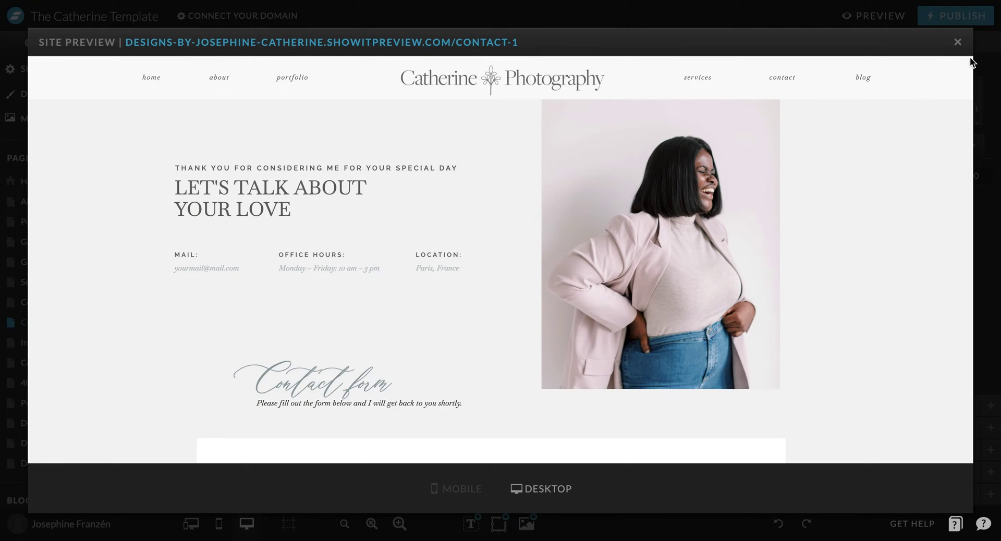
pyautogui.click(959, 41)
pyautogui.click(643, 297)
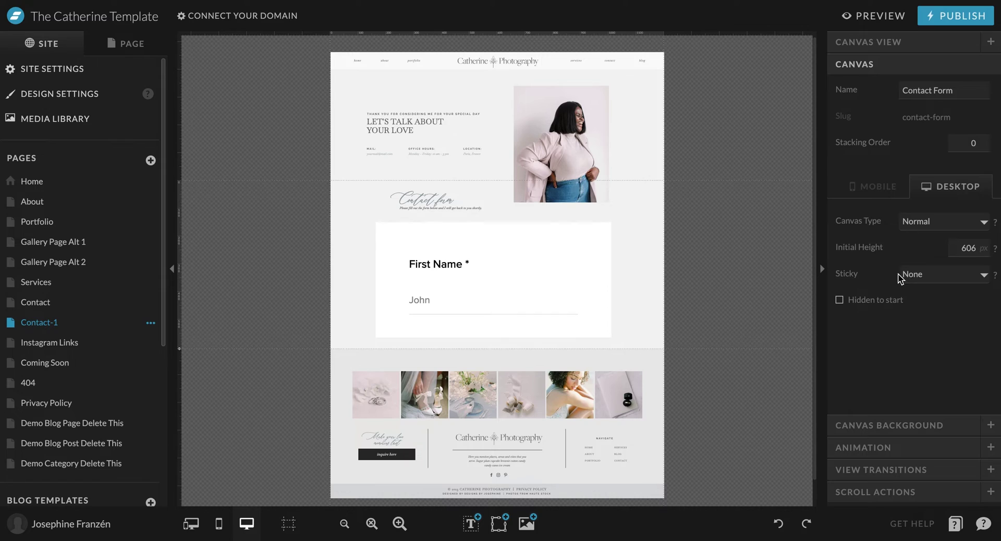
# Set the Contact Form canvas type to Grow with Content and preview the site
pyautogui.click(922, 221)
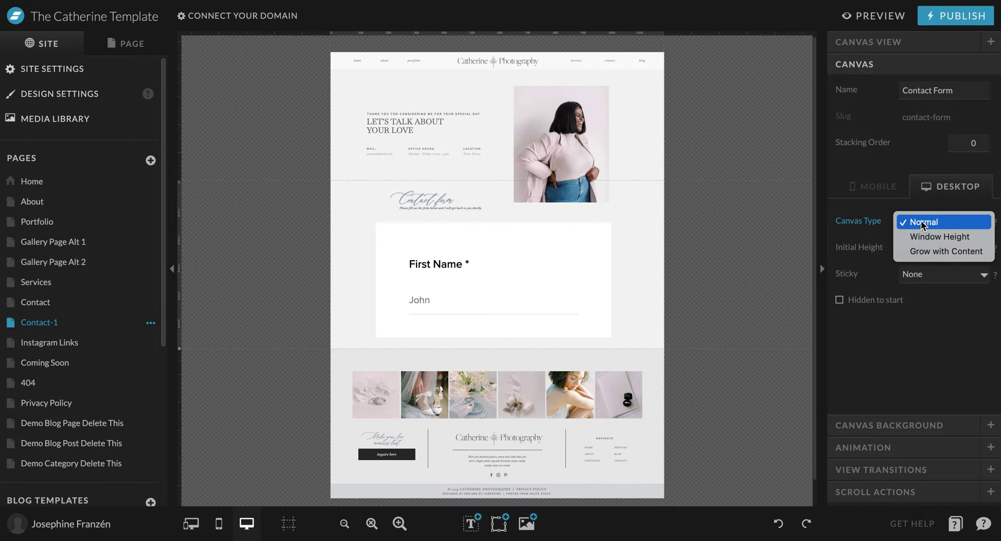
pyautogui.click(932, 253)
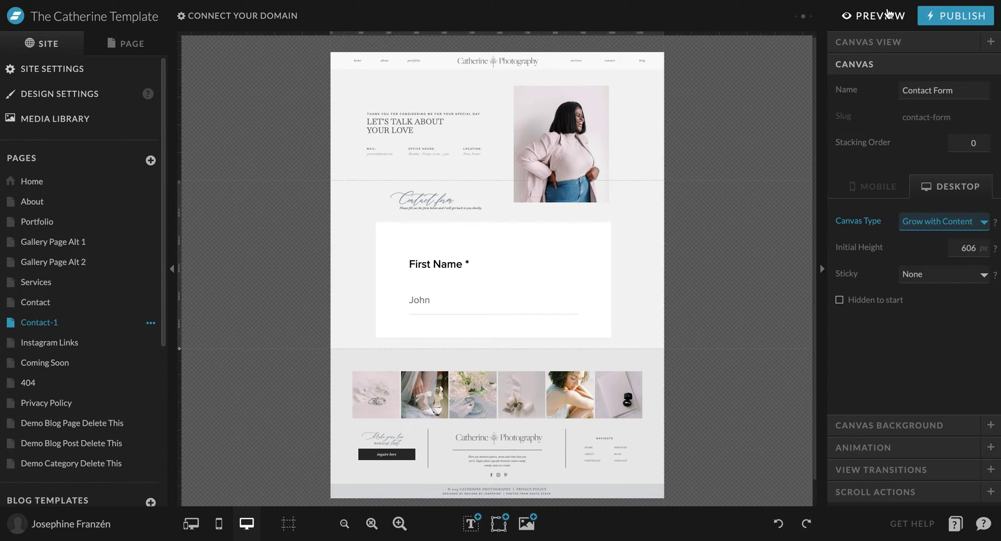
pyautogui.click(890, 18)
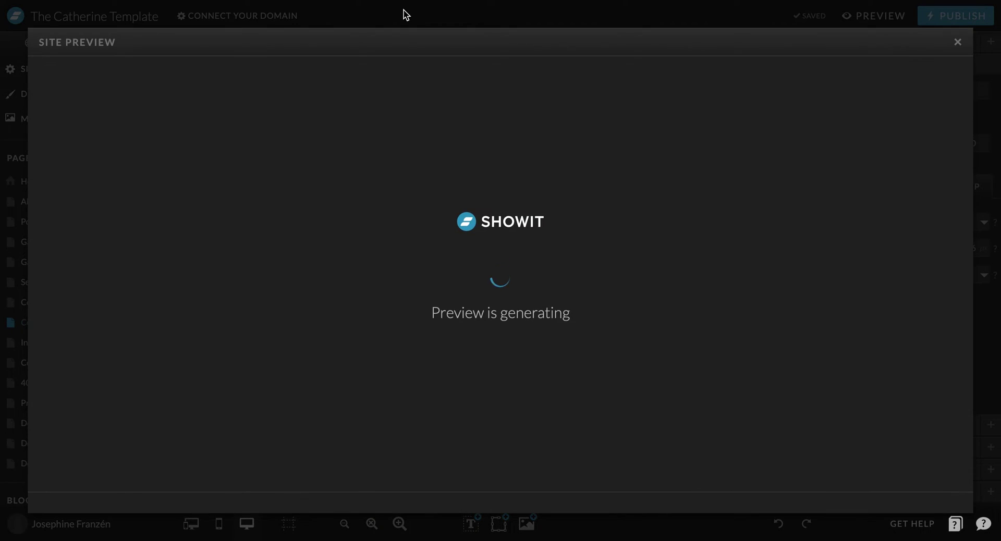
# View the contact page full-screen, scrolling through the form down to its Message field and Submit button
pyautogui.click(357, 41)
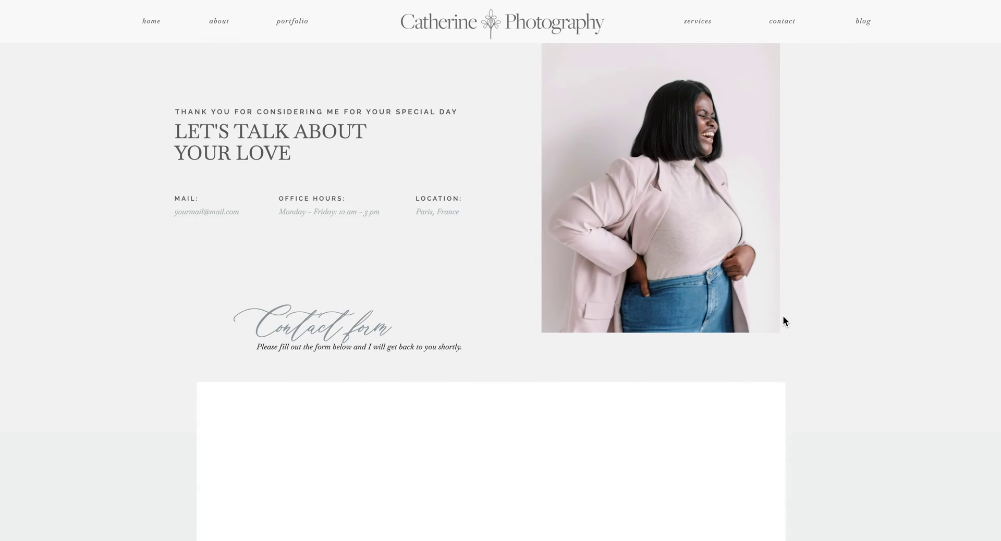
pyautogui.scroll(-8, 783, 316)
pyautogui.scroll(-2, 783, 318)
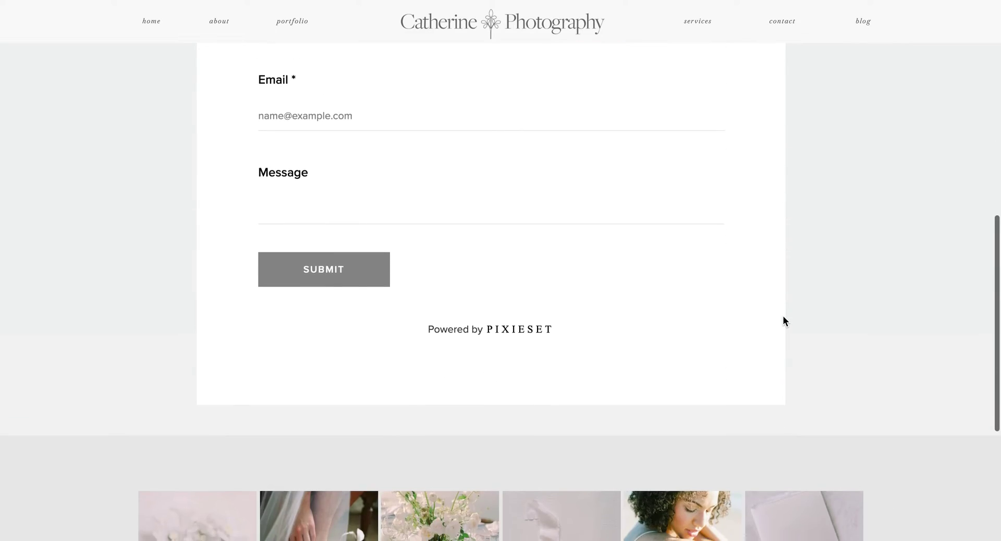
pyautogui.scroll(4, 783, 318)
pyautogui.scroll(3, 783, 318)
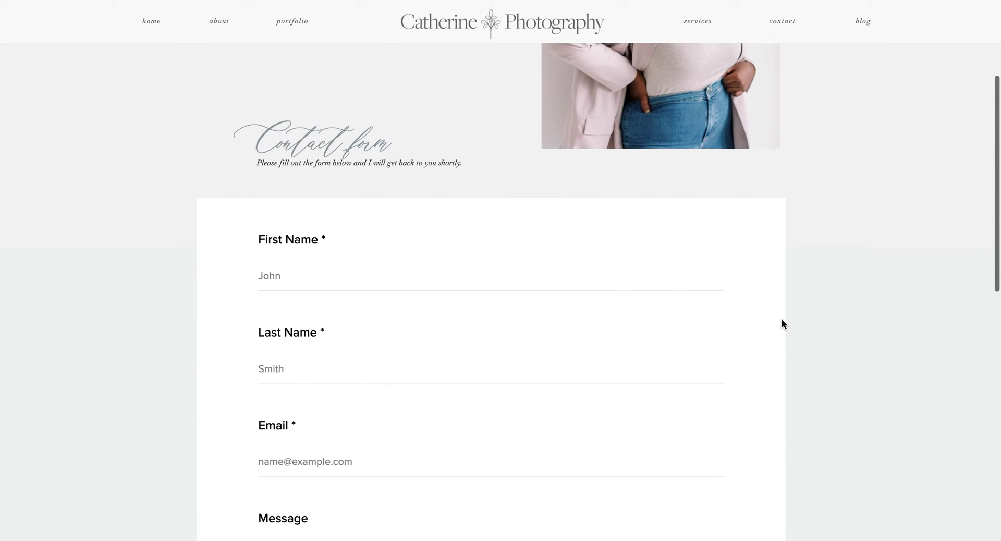
pyautogui.scroll(-5, 782, 320)
pyautogui.scroll(3, 781, 324)
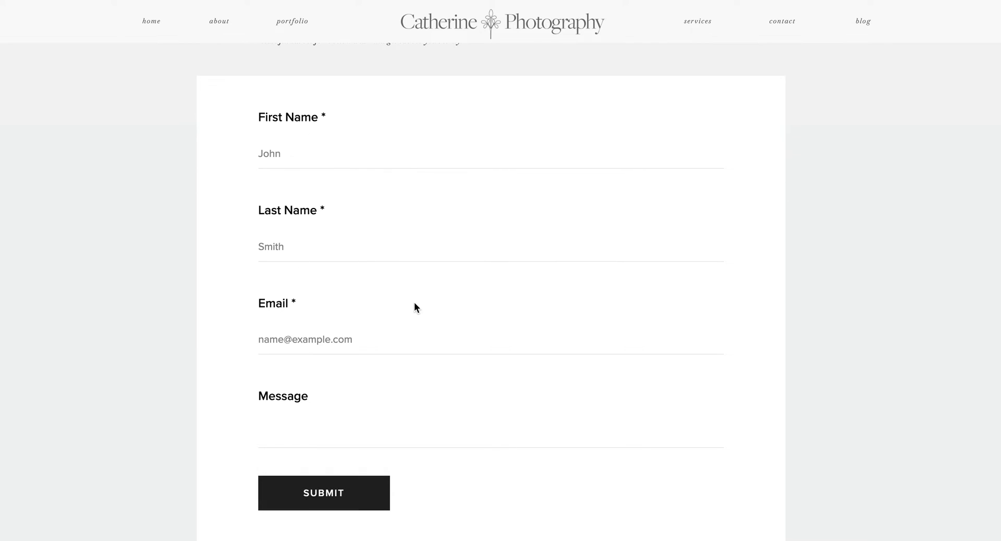
pyautogui.scroll(3, 414, 305)
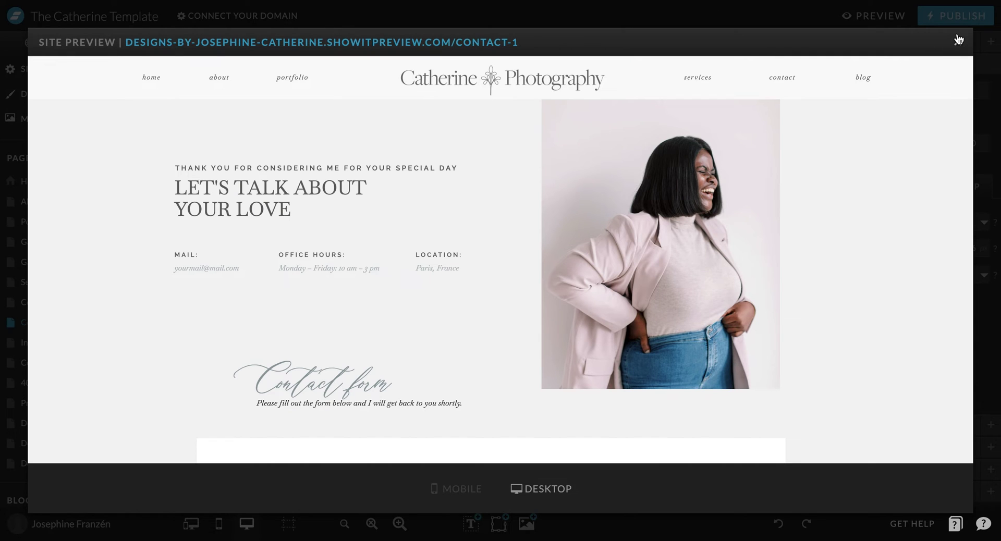
pyautogui.click(960, 39)
# Set the embedded Pixieset form's desktop scale to 70
pyautogui.click(583, 255)
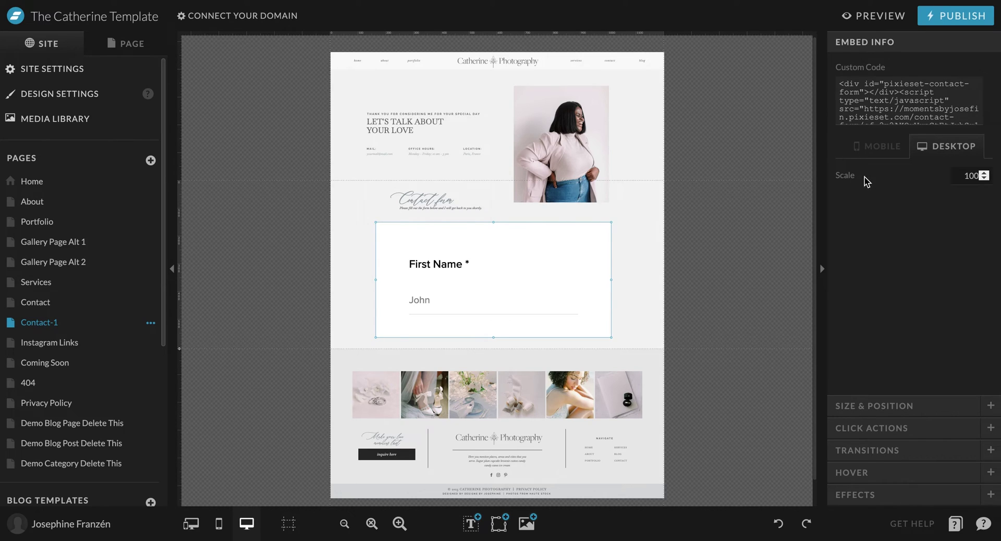
pyautogui.click(965, 175)
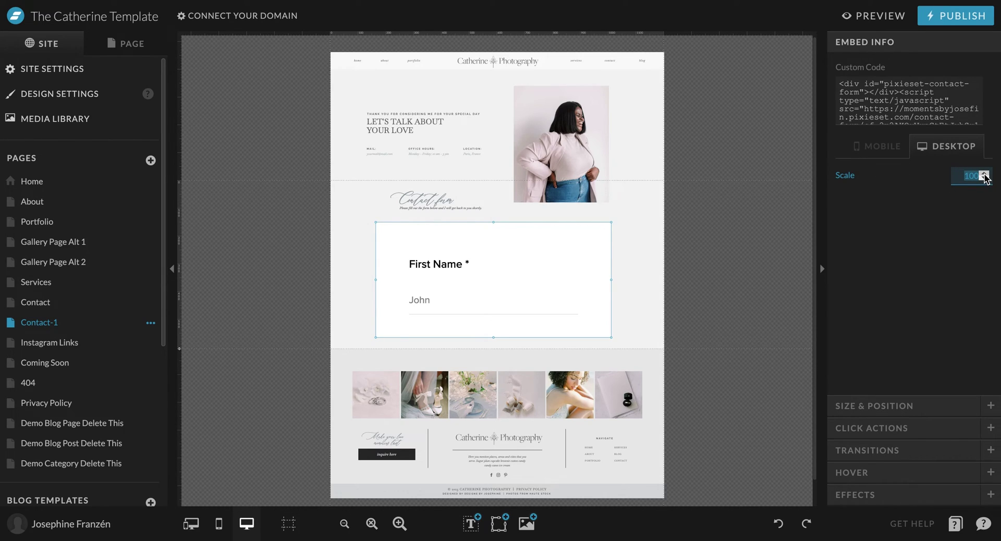
pyautogui.write('70')
pyautogui.press('Return')
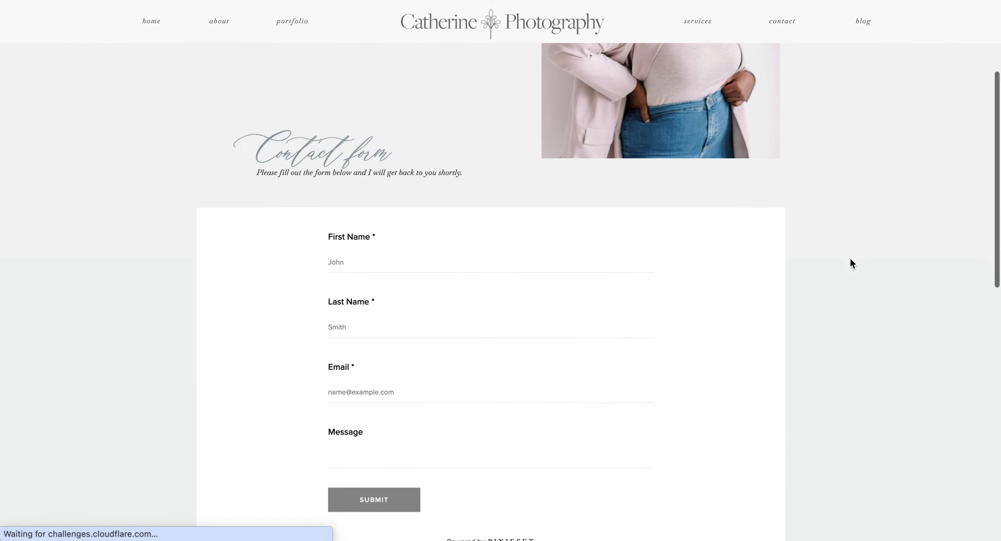
pyautogui.scroll(-3, 851, 263)
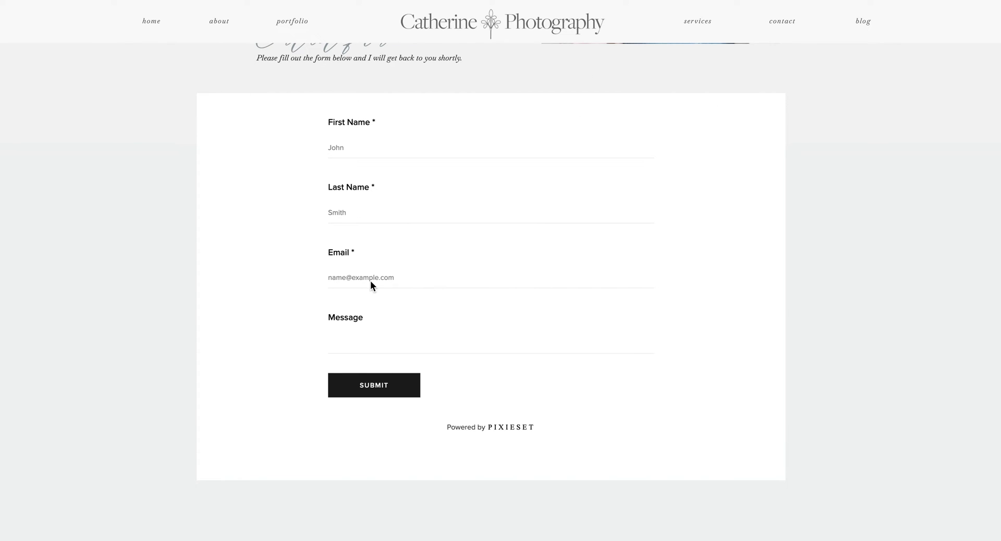
# Scroll through the Contact-1 preview to see the whole scaled form through its Submit button
pyautogui.scroll(1, 512, 262)
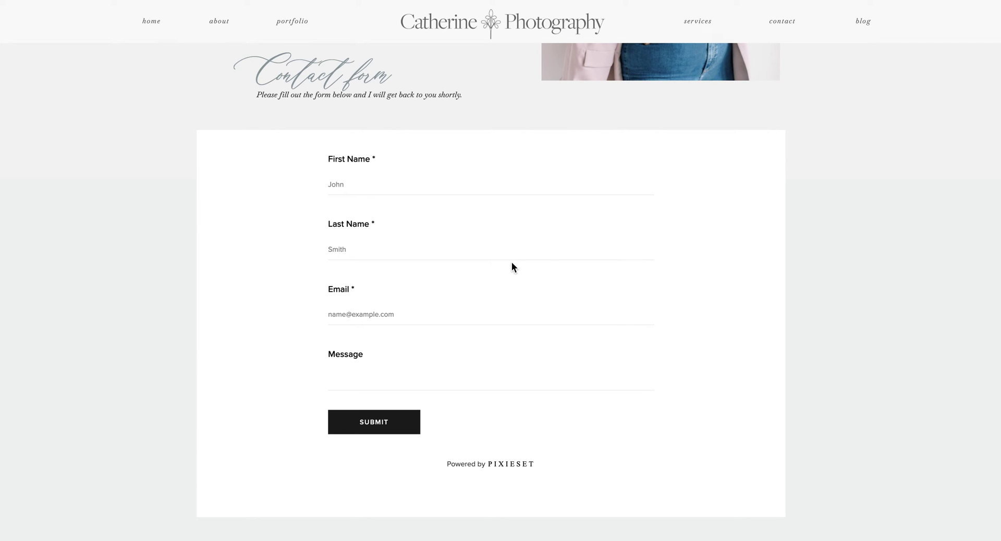
pyautogui.scroll(2, 511, 262)
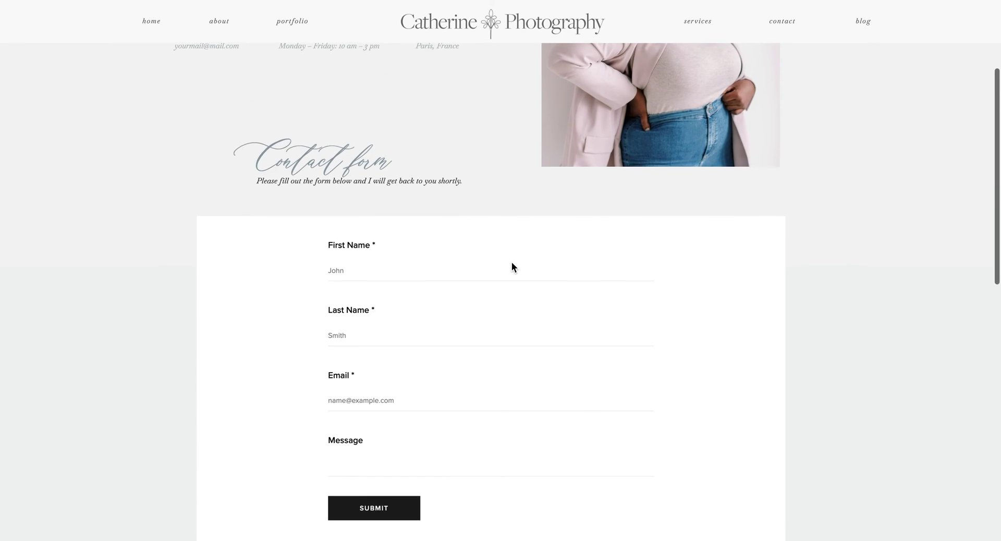
pyautogui.scroll(-3, 511, 262)
pyautogui.scroll(2, 512, 262)
pyautogui.scroll(5, 512, 267)
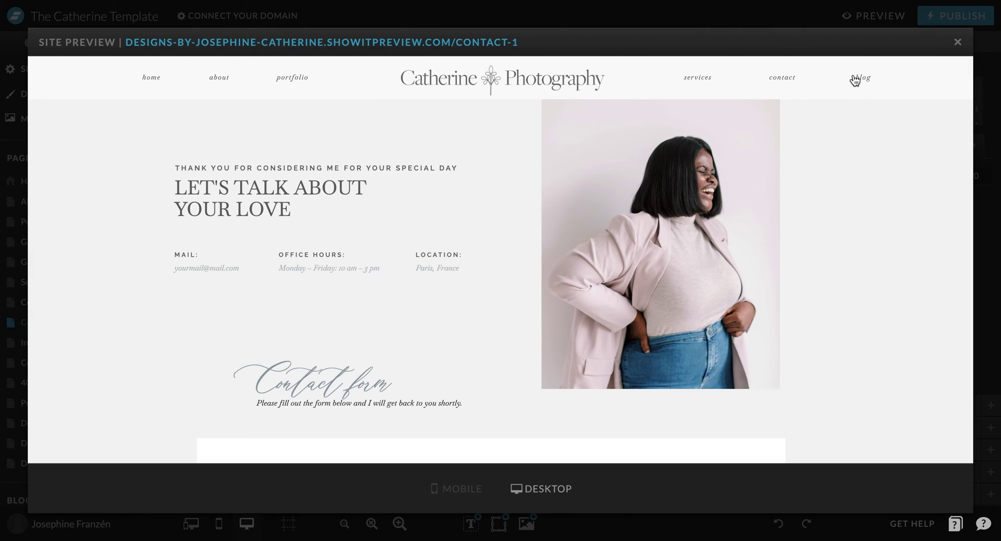
# Close the Site Preview window to get back to the Contact-1 editor
pyautogui.click(958, 43)
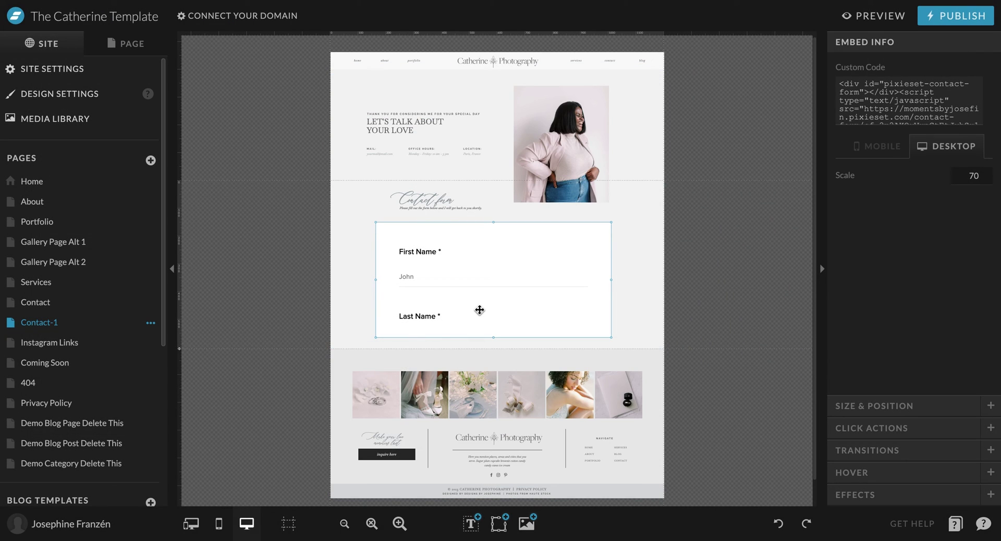